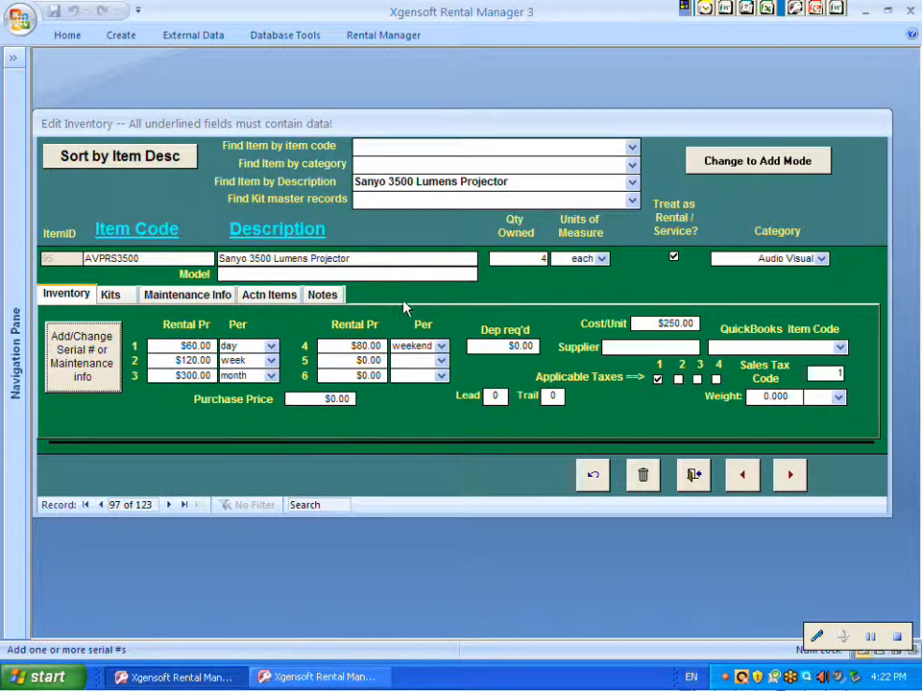
Review the Sanyo 3500 Lumens Projector's serial numbers and the inventory bar code print options, and close the bar code dialog
{"action": "left_click", "coordinate": [84, 365]}
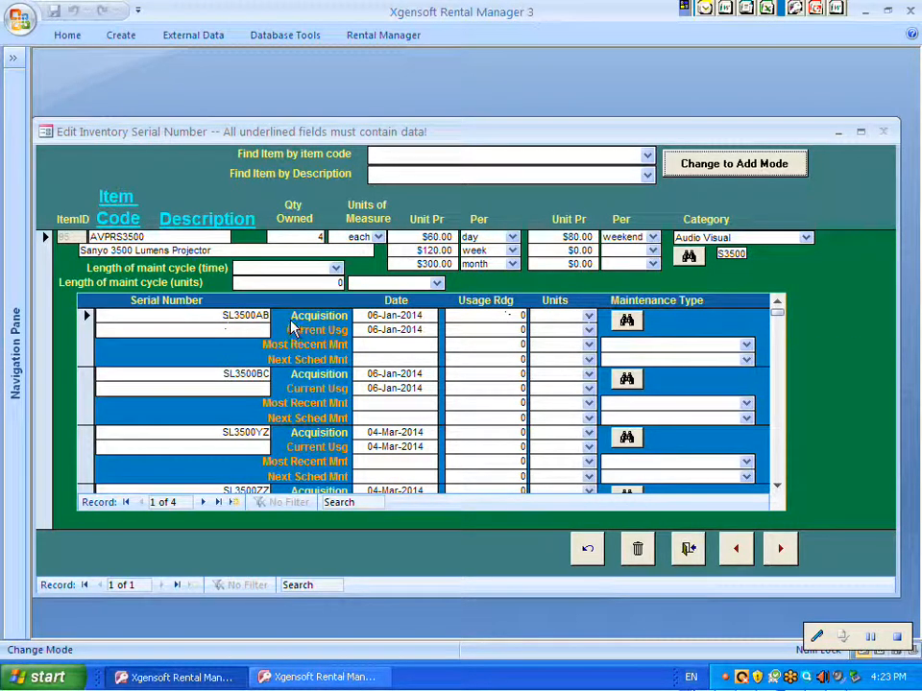
{"action": "left_click", "coordinate": [367, 40]}
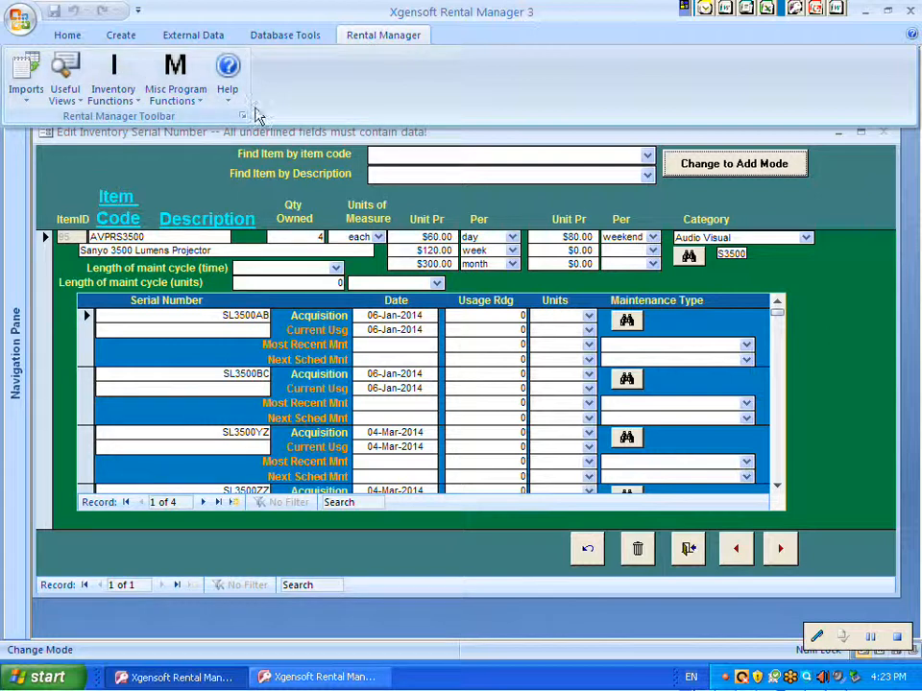
{"action": "left_click", "coordinate": [117, 77]}
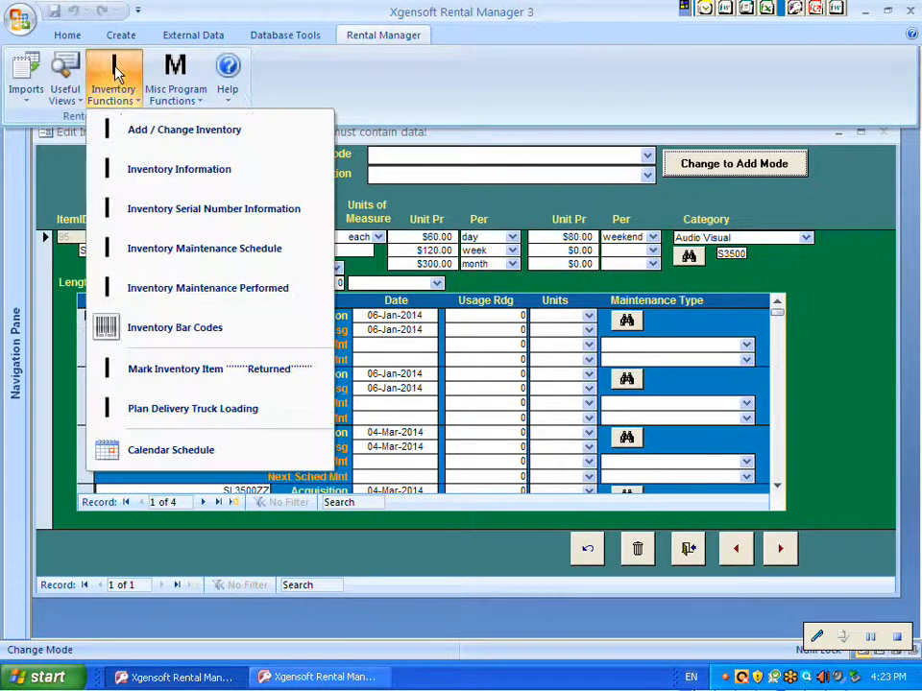
{"action": "left_click", "coordinate": [160, 330]}
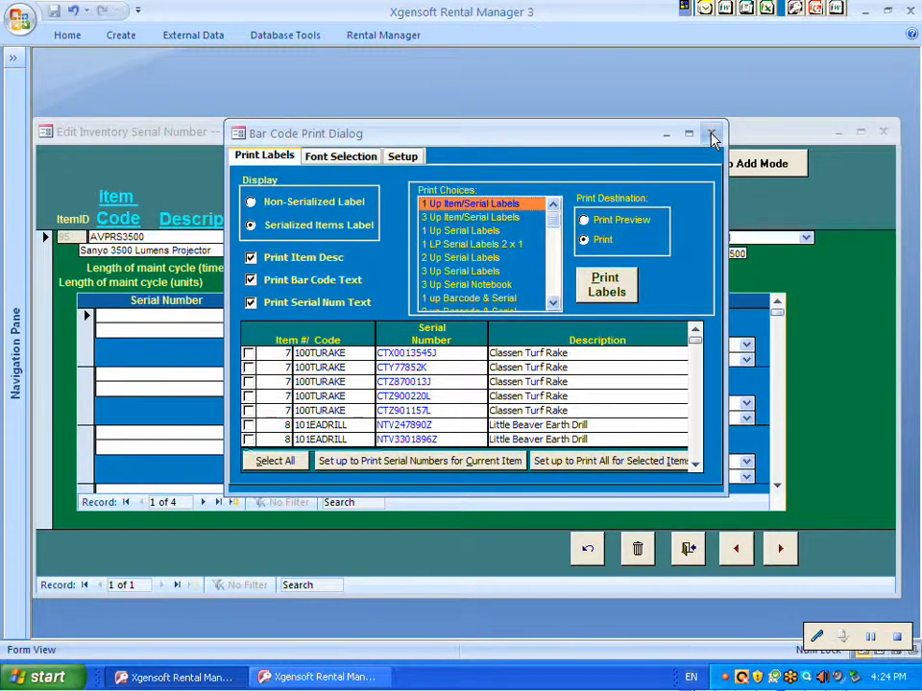
{"action": "left_click", "coordinate": [712, 134]}
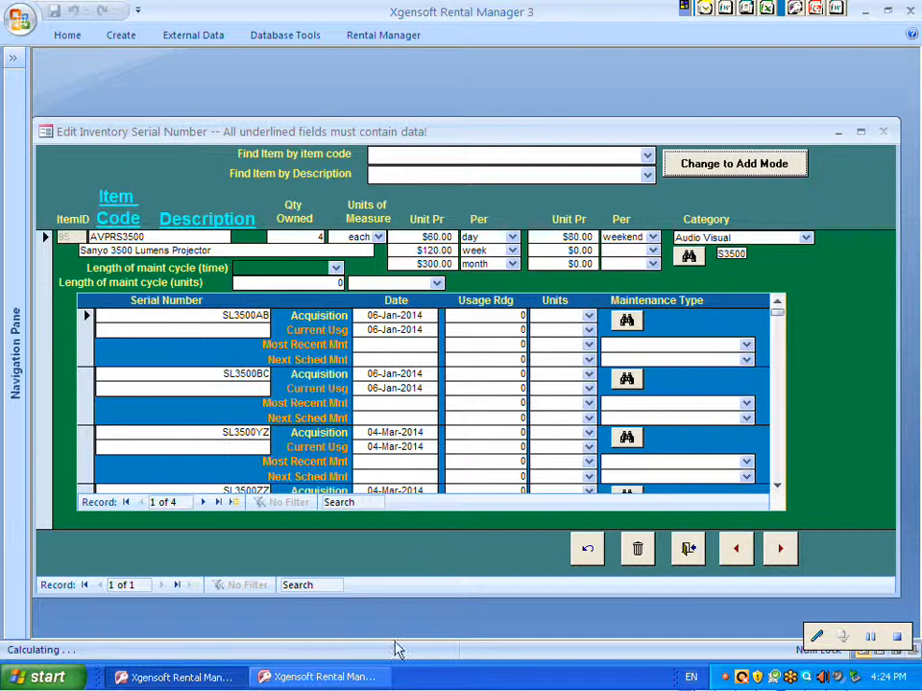
Switch to the Edit Orders window and assign serial numbers SL3500BC and SL3500YZ to the two Sanyo projector lines
{"action": "left_click", "coordinate": [345, 681]}
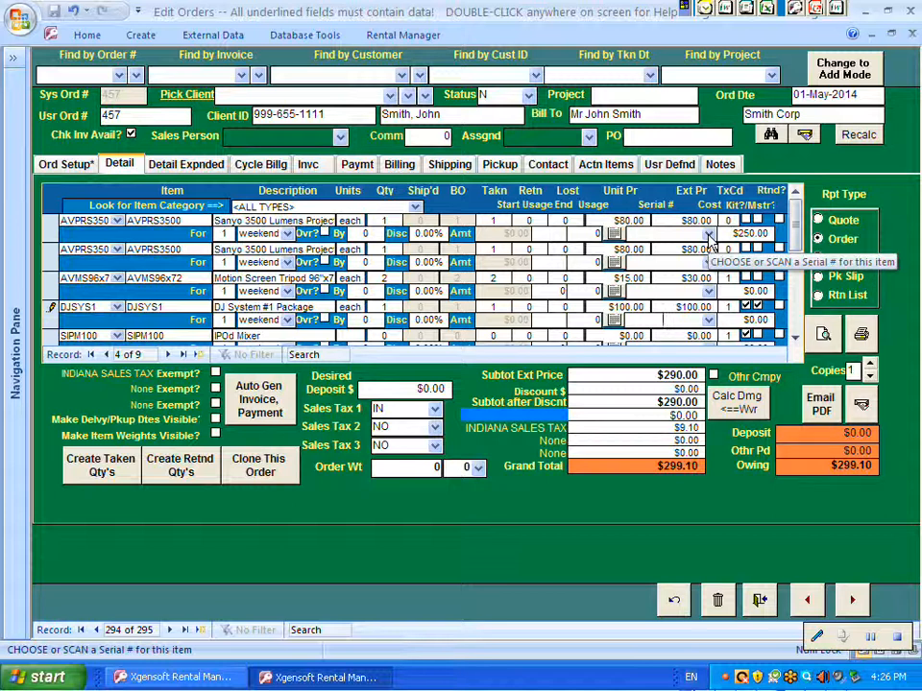
{"action": "left_click", "coordinate": [709, 235]}
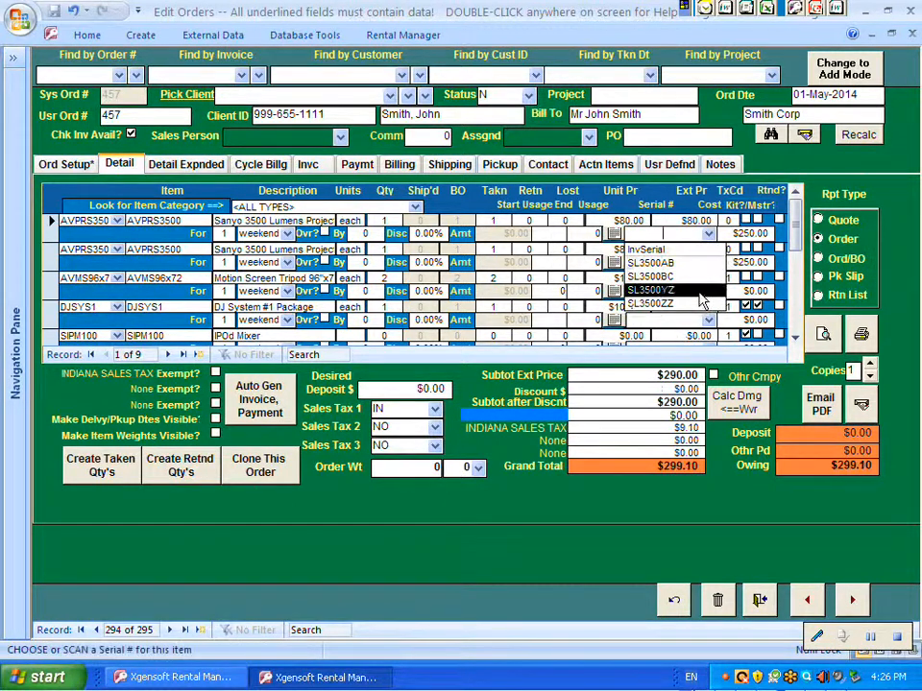
{"action": "left_click", "coordinate": [662, 277]}
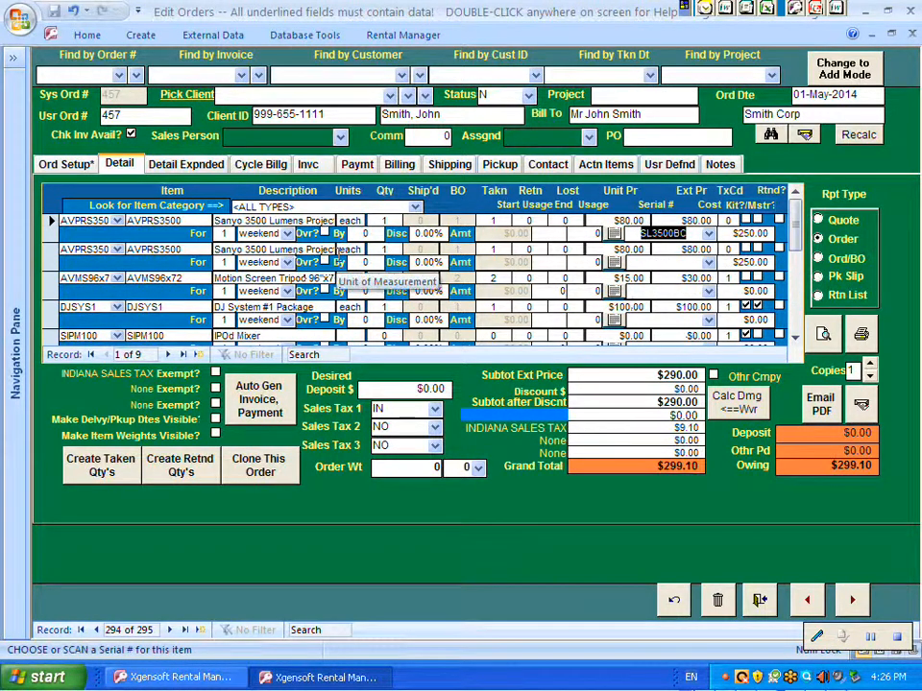
{"action": "left_click", "coordinate": [709, 264]}
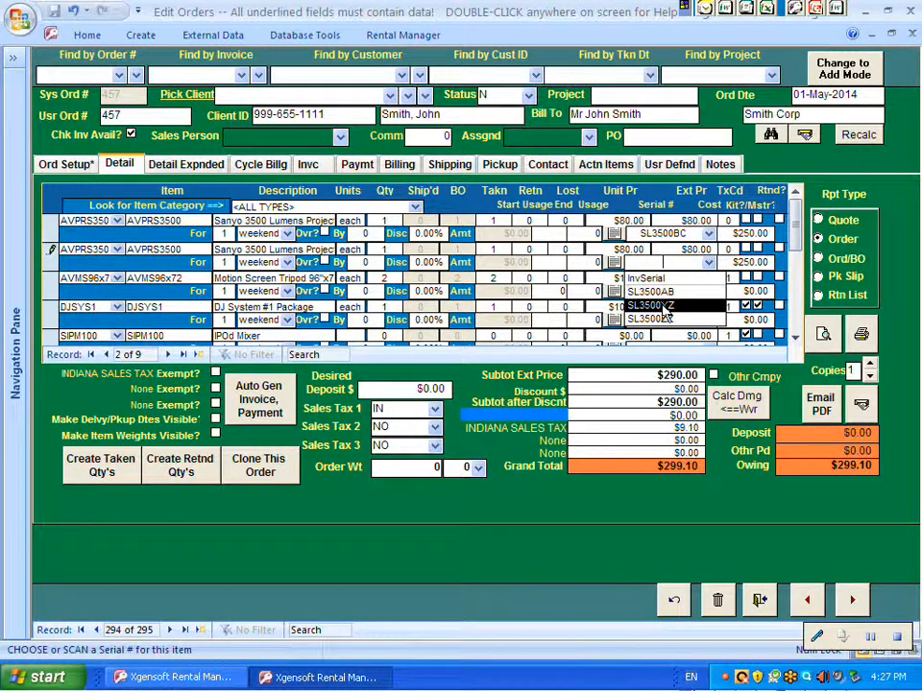
{"action": "left_click", "coordinate": [663, 305]}
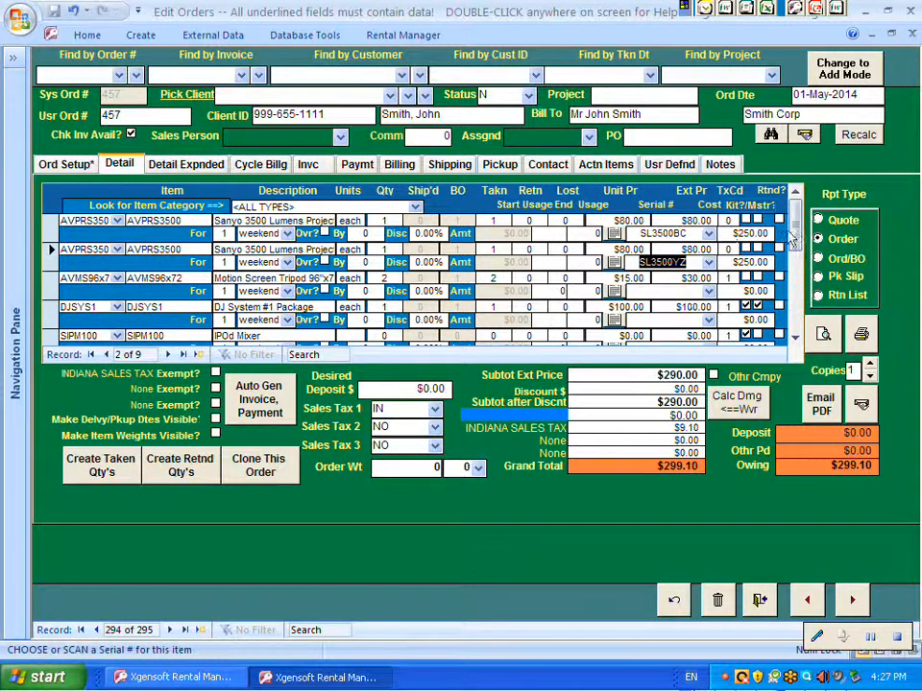
Assign serial number DJSYS03 to the DJ System #1 Package line of the order
{"action": "left_click_drag", "start_coordinate": [794, 233], "coordinate": [798, 276]}
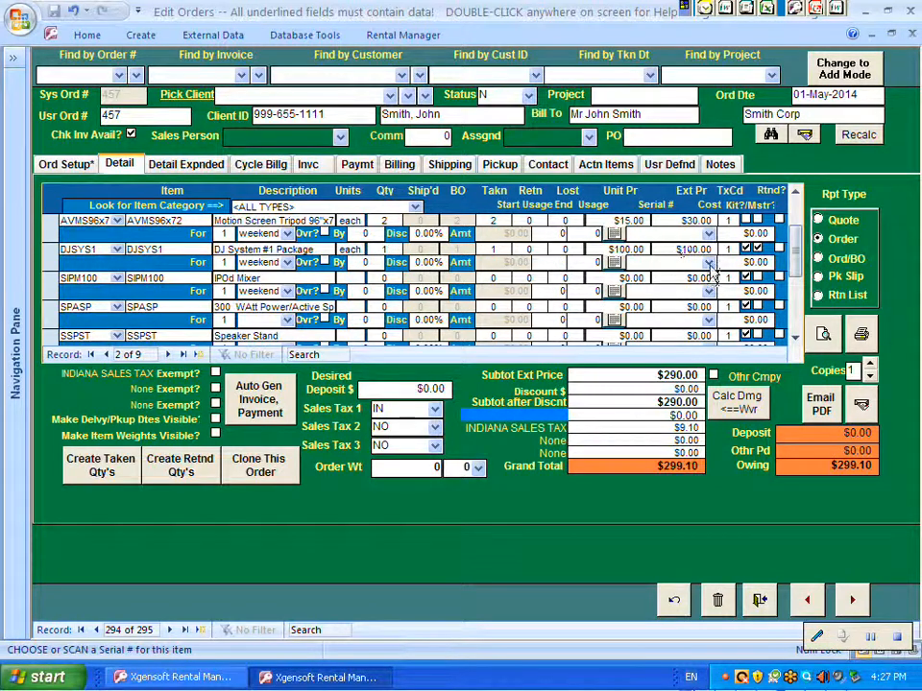
{"action": "left_click", "coordinate": [710, 265]}
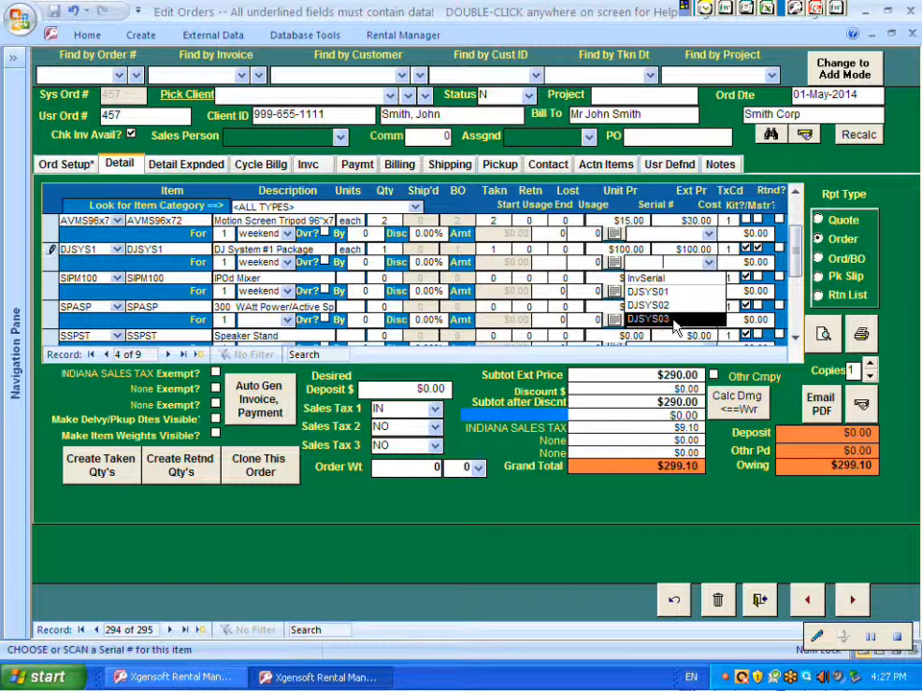
{"action": "left_click", "coordinate": [674, 321]}
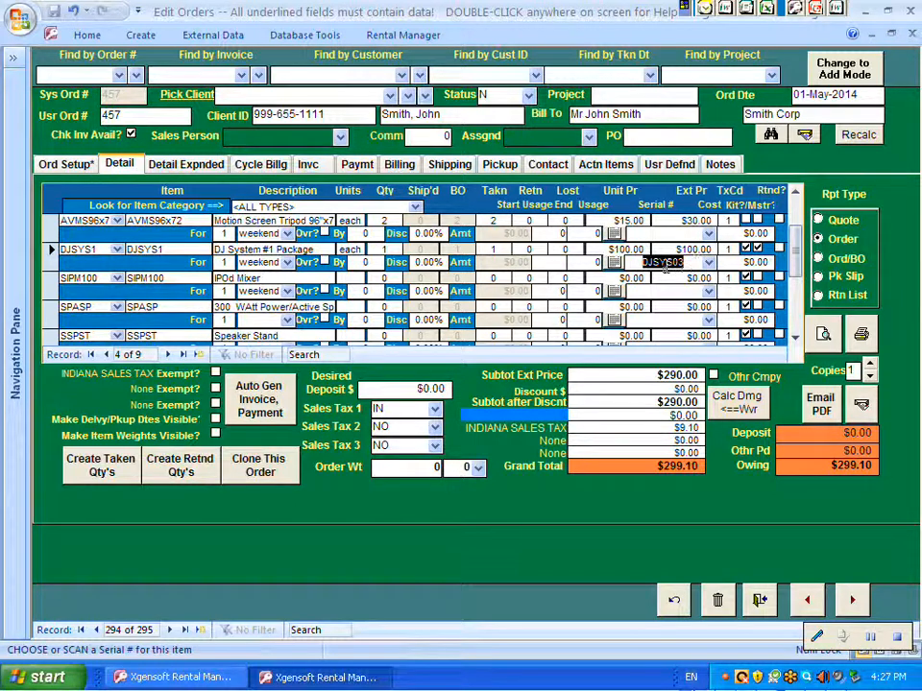
Preview the order's rental contract, examine the serial numbers under the item descriptions, and close the preview
{"action": "left_click", "coordinate": [823, 336]}
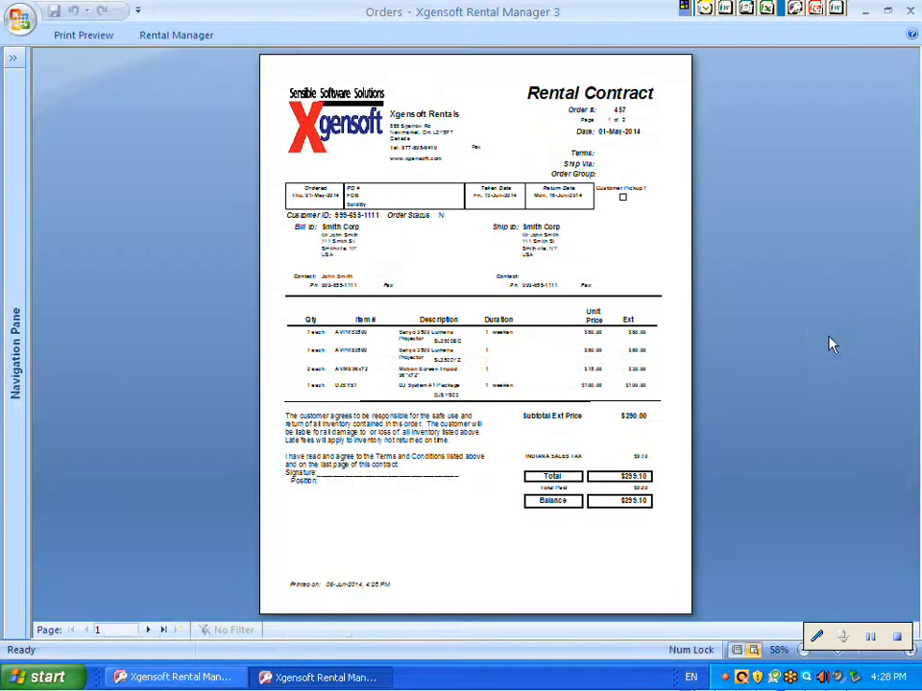
{"action": "left_click", "coordinate": [510, 117]}
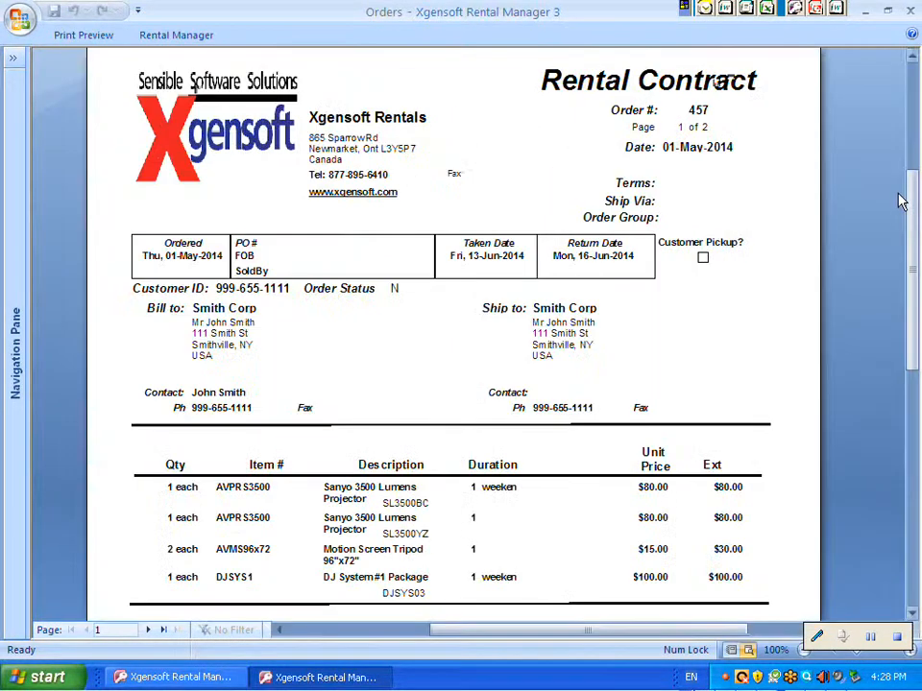
{"action": "left_click_drag", "start_coordinate": [915, 192], "coordinate": [914, 271]}
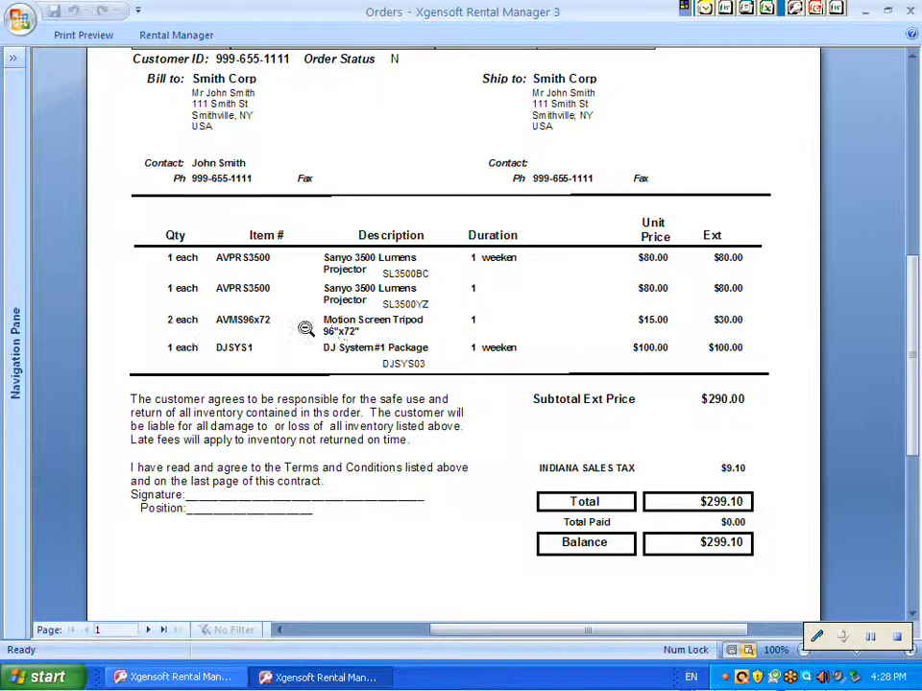
{"action": "left_click", "coordinate": [438, 332]}
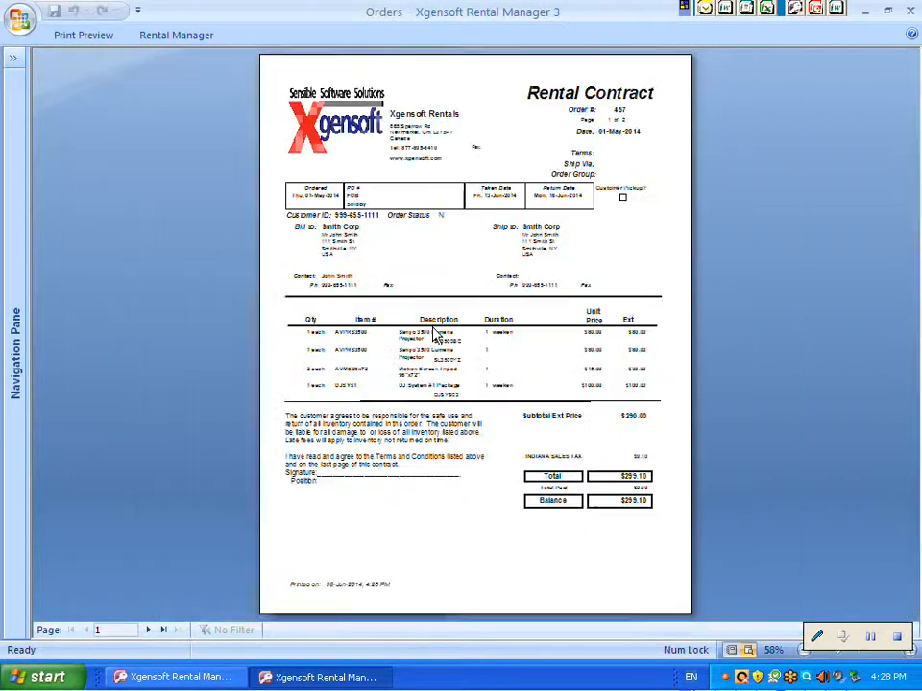
{"action": "left_click", "coordinate": [66, 36]}
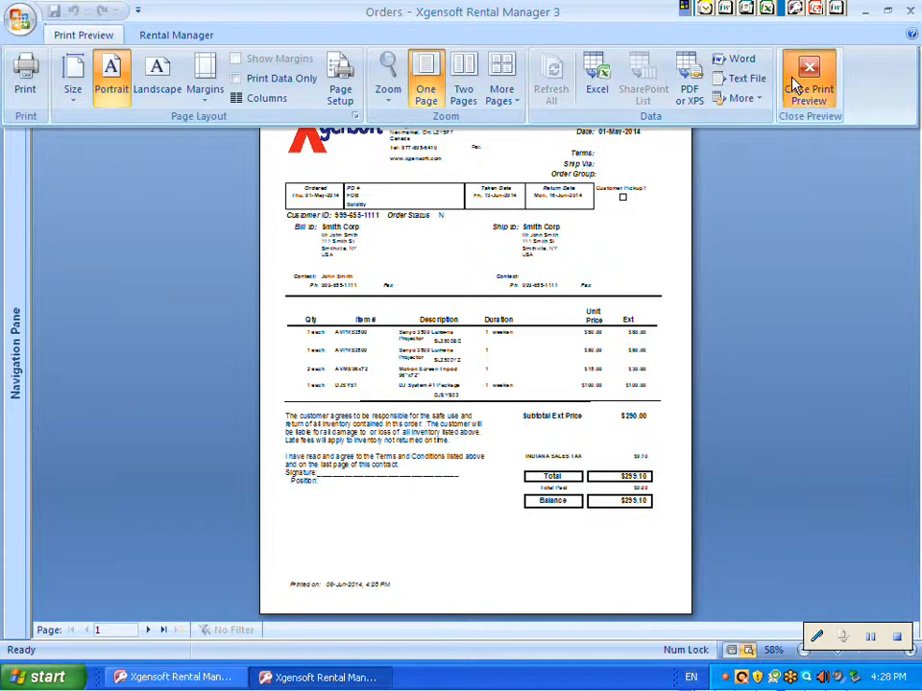
{"action": "left_click", "coordinate": [809, 77]}
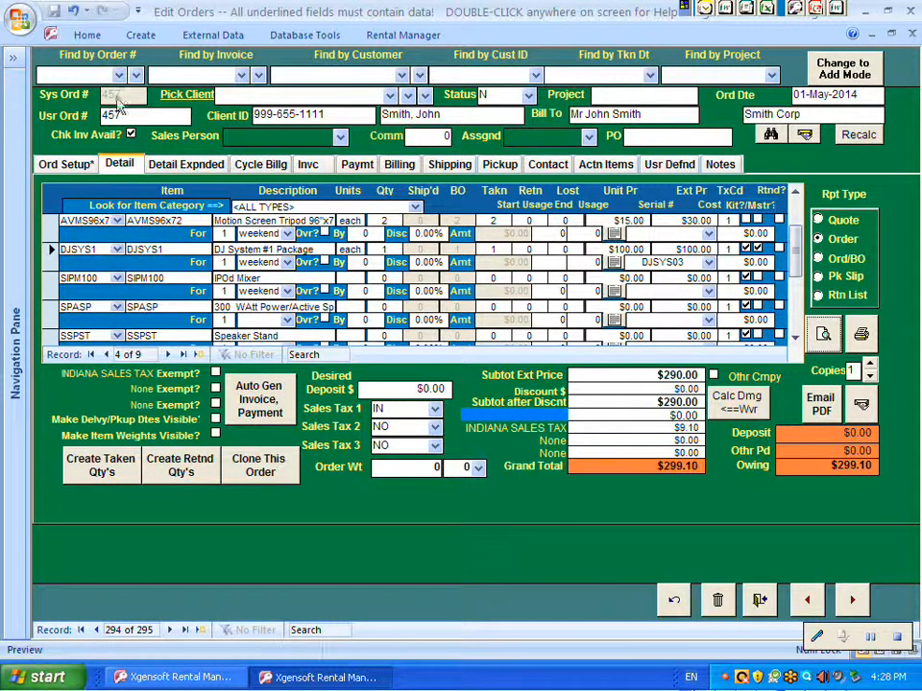
Find and open the order dated 5/19/2014 with the $149.80 total
{"action": "left_click", "coordinate": [119, 76]}
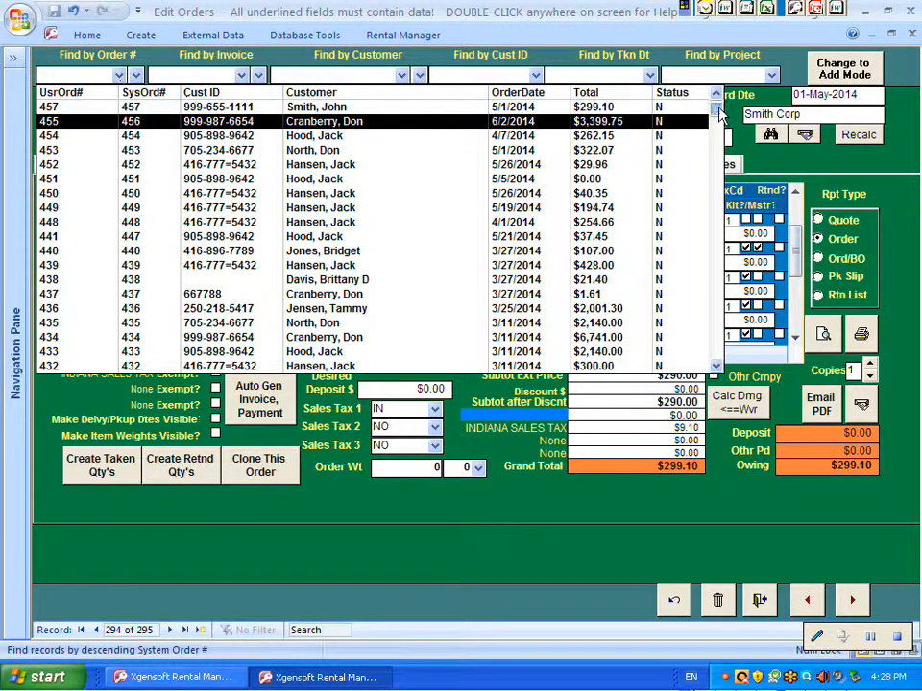
{"action": "scroll", "coordinate": [540, 94], "scroll_direction": "up", "scroll_amount": 1}
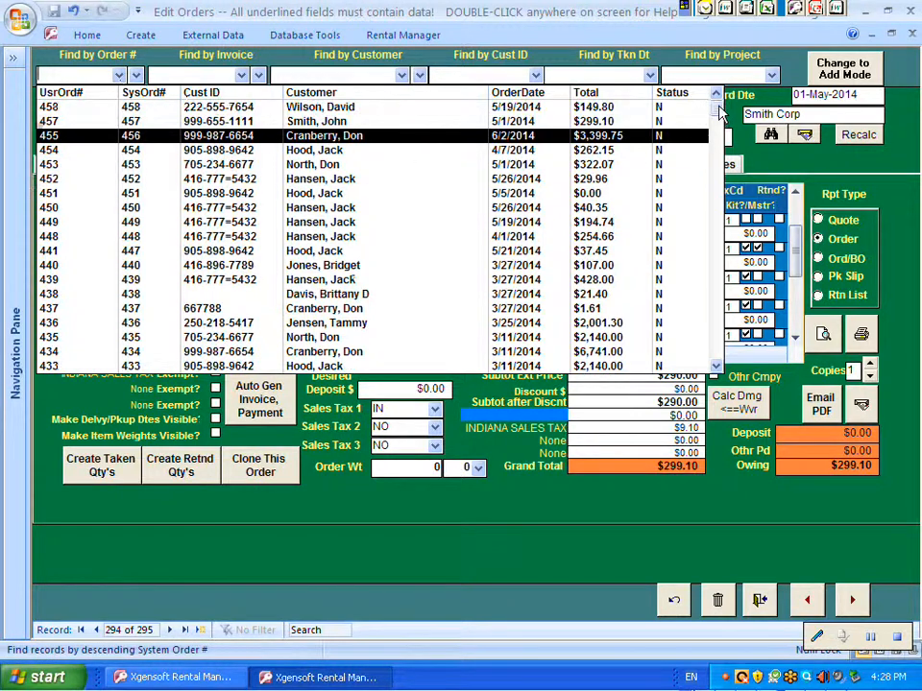
{"action": "left_click", "coordinate": [538, 108]}
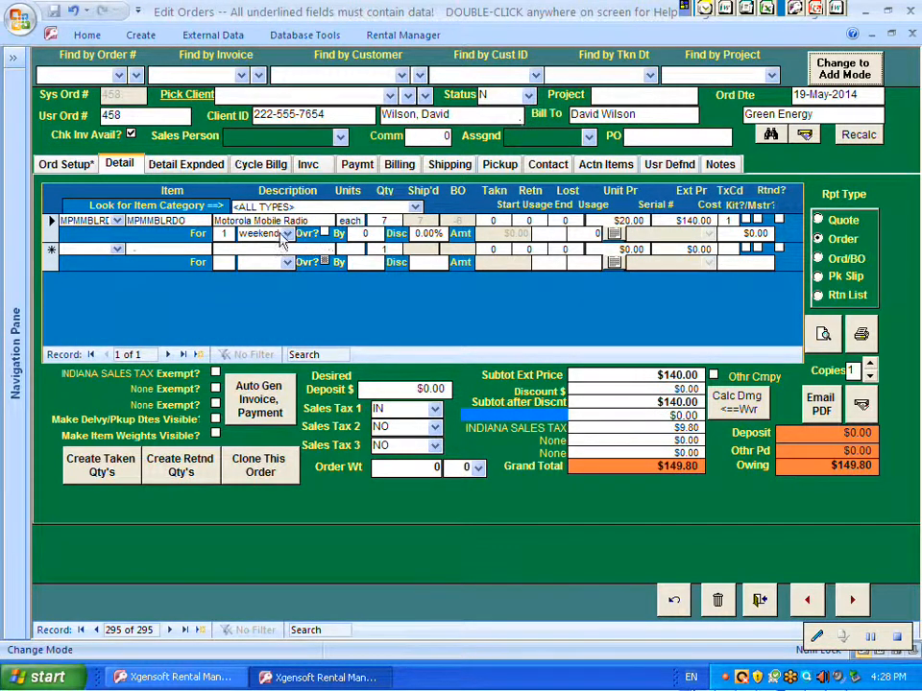
Check the order's notes for the requested equipment and return to its item details
{"action": "left_click", "coordinate": [390, 220]}
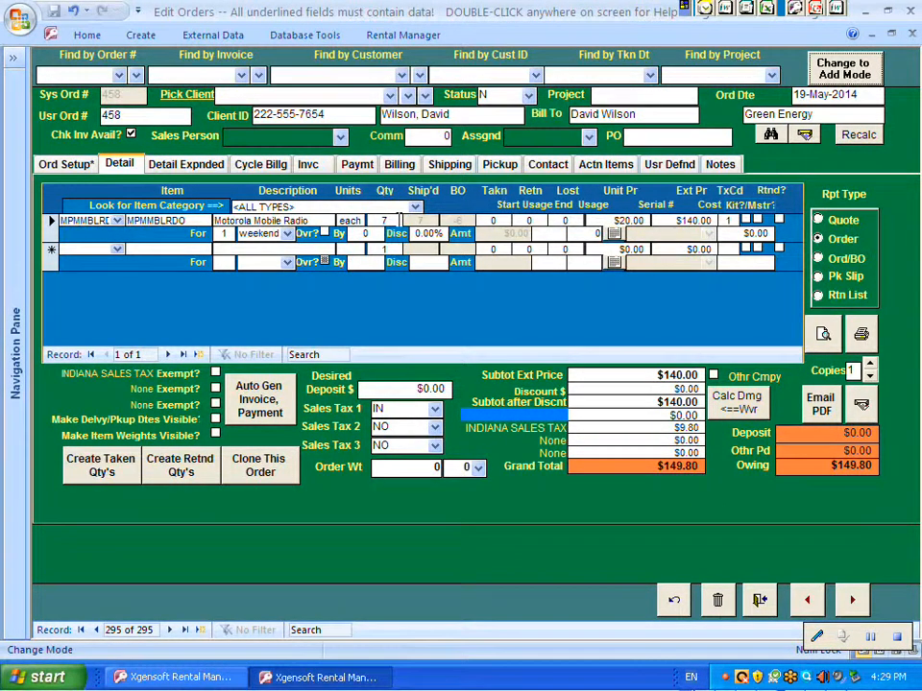
{"action": "left_click", "coordinate": [727, 170]}
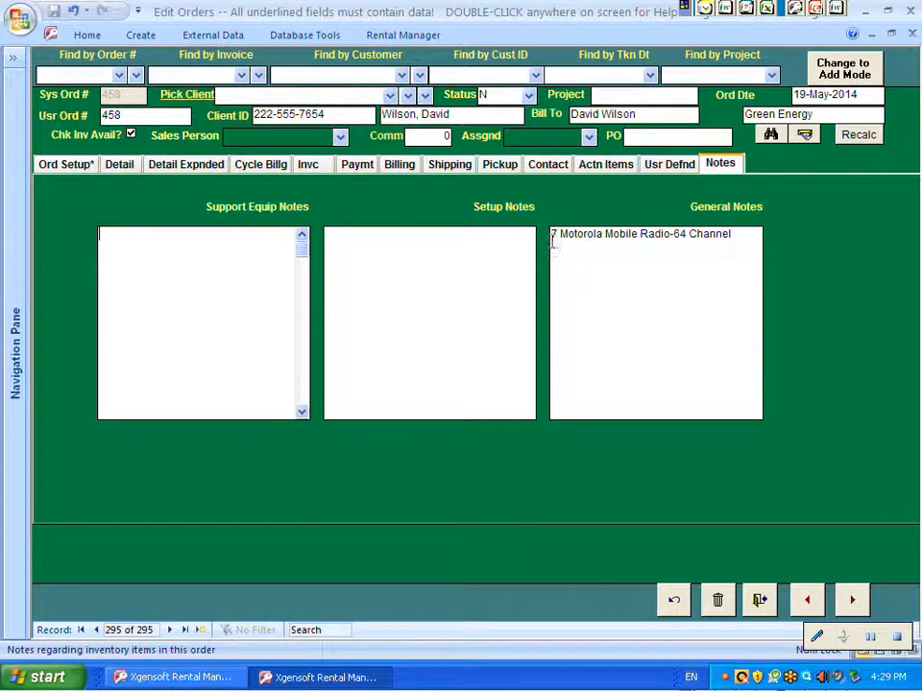
{"action": "left_click", "coordinate": [118, 165]}
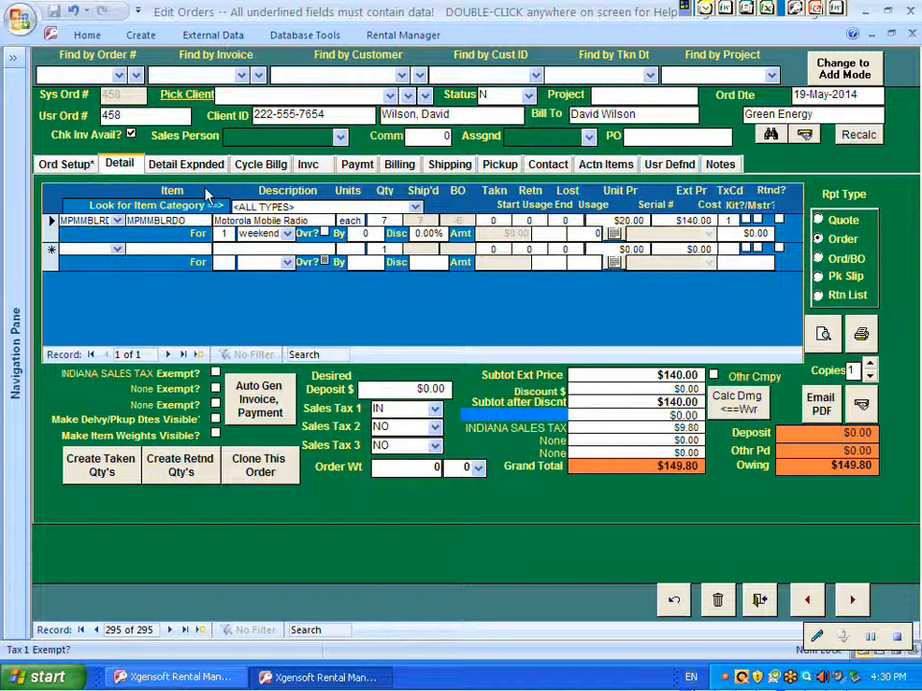
Set the Motorola Mobile Radio line's quantity to 1 and save the line
{"action": "left_click", "coordinate": [53, 222]}
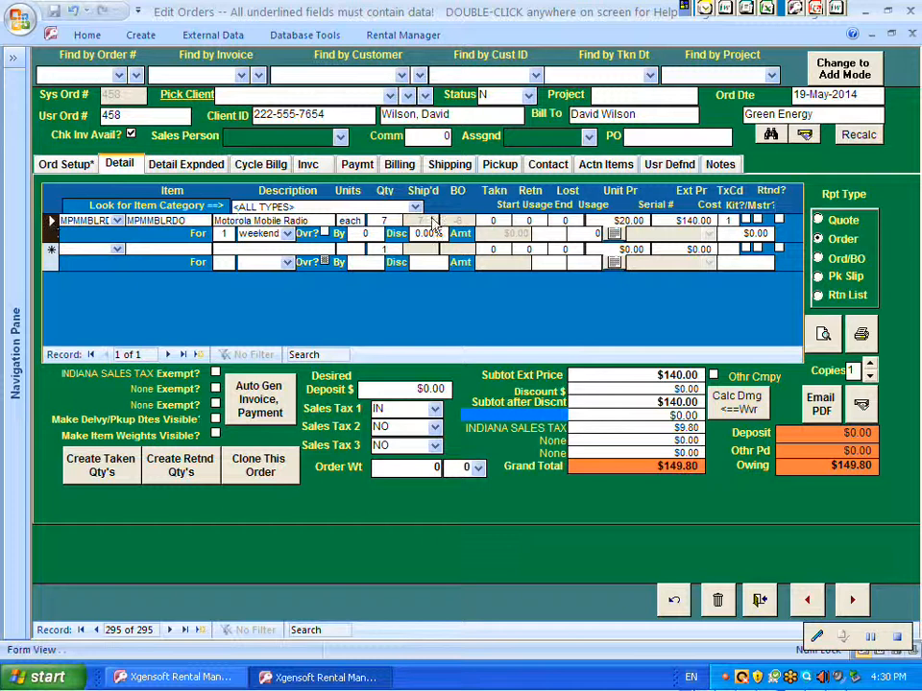
{"action": "left_click", "coordinate": [384, 221]}
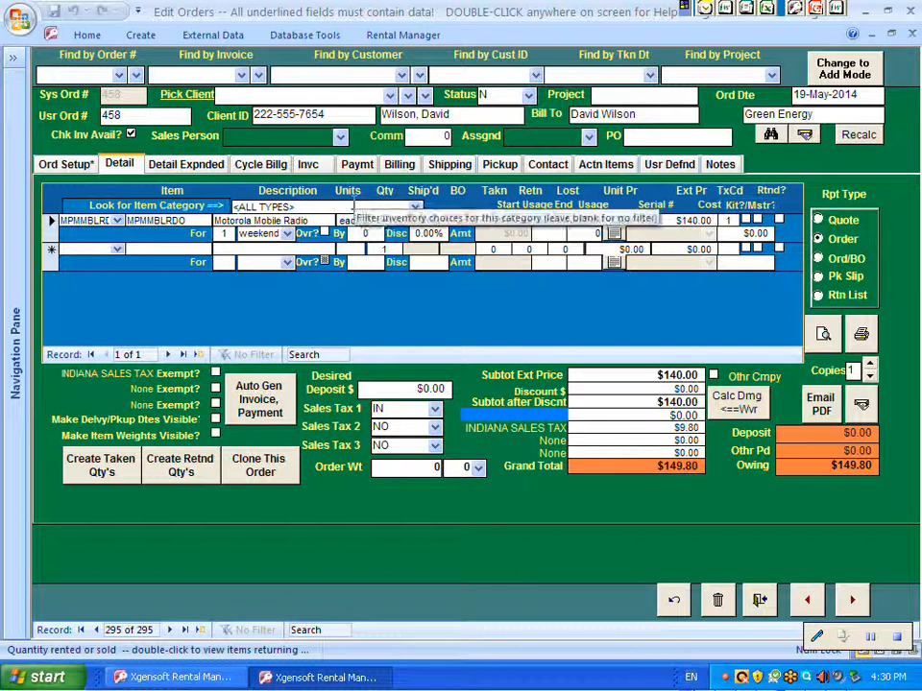
{"action": "type", "text": "1"}
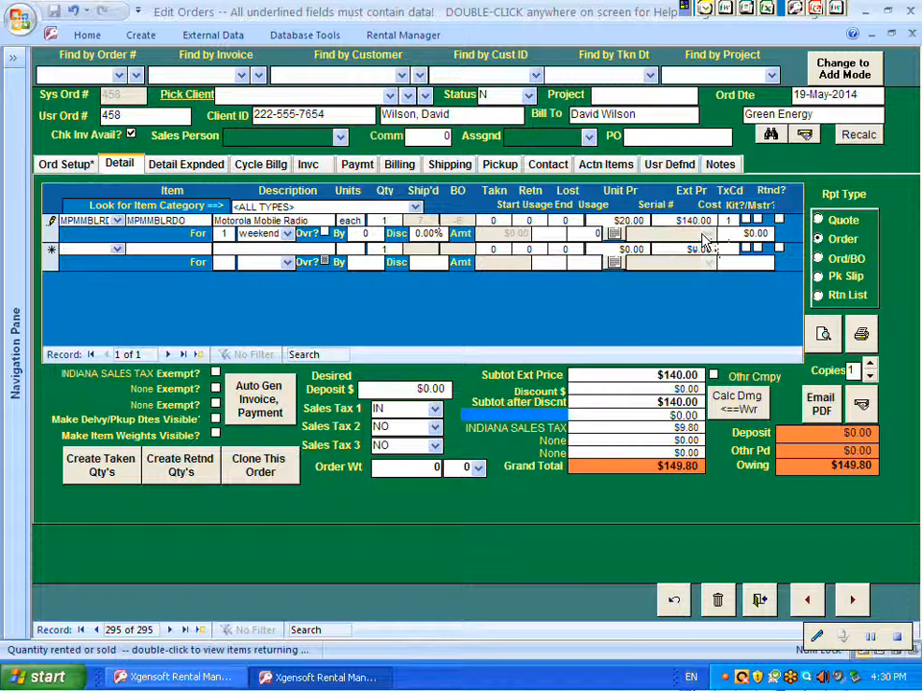
{"action": "left_click", "coordinate": [46, 223]}
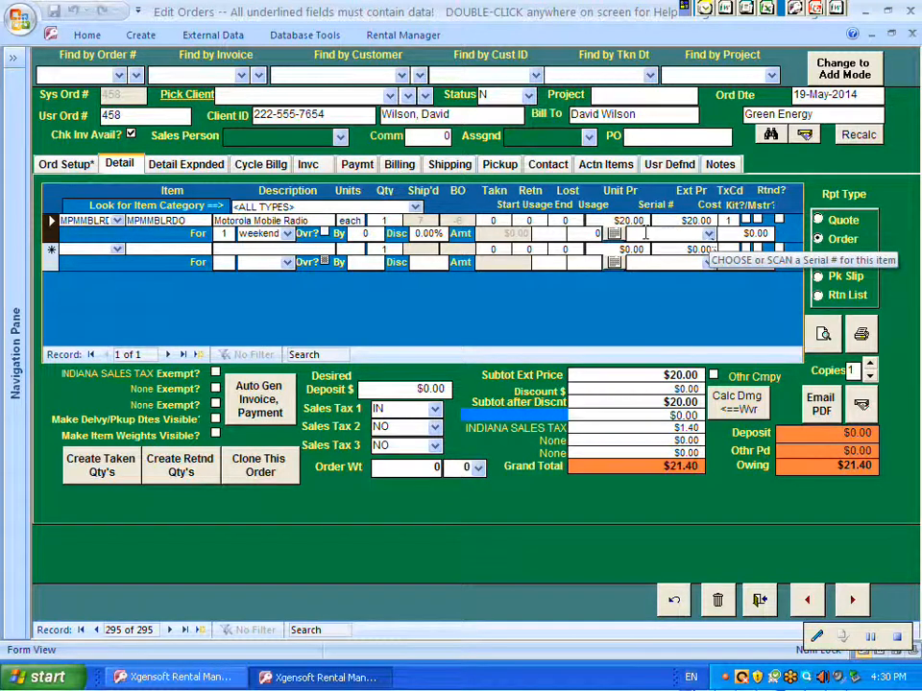
Enter serial number MPMY002175 for the first Motorola Mobile Radio line
{"action": "key", "text": "Tab"}
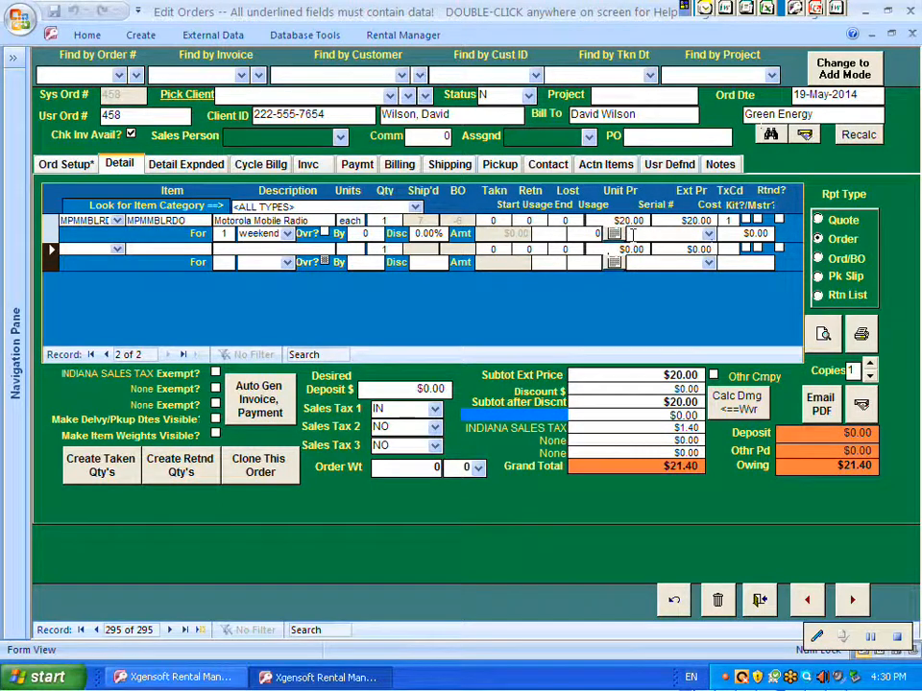
{"action": "left_click", "coordinate": [633, 234]}
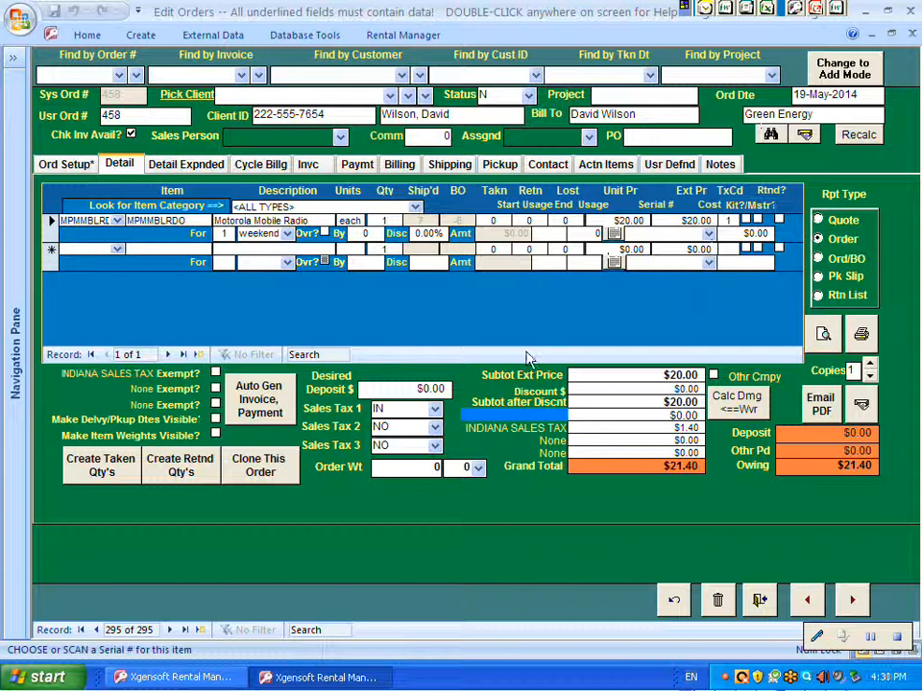
{"action": "type", "text": "MPMY002175"}
{"action": "key", "text": "Return"}
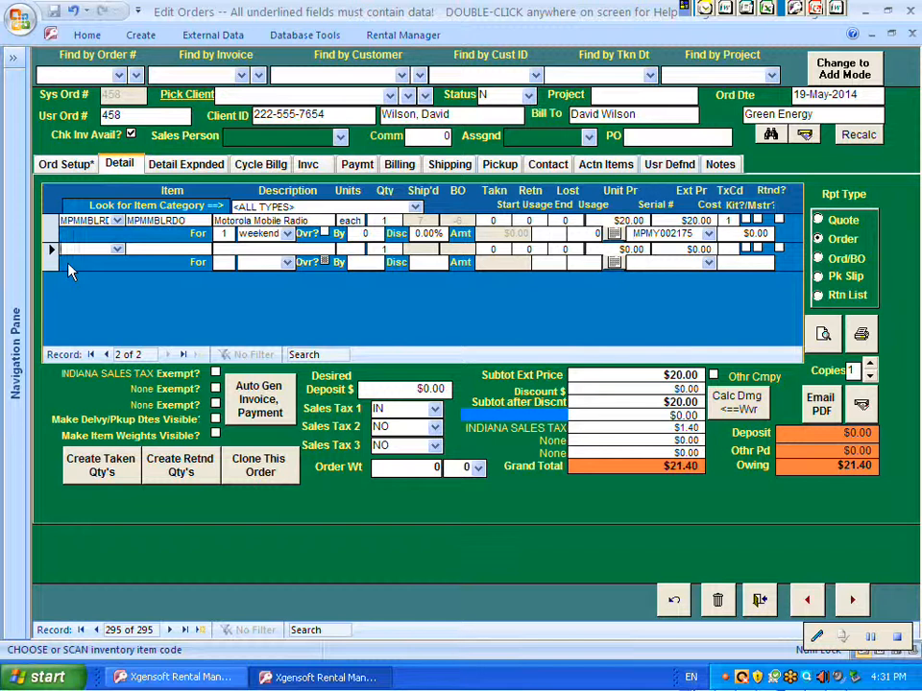
Add a second line for item MPMMBLRDO with quantity 1 and serial number MPMY7221089
{"action": "type", "text": "MPMMBLRDO"}
{"action": "key", "text": "Return"}
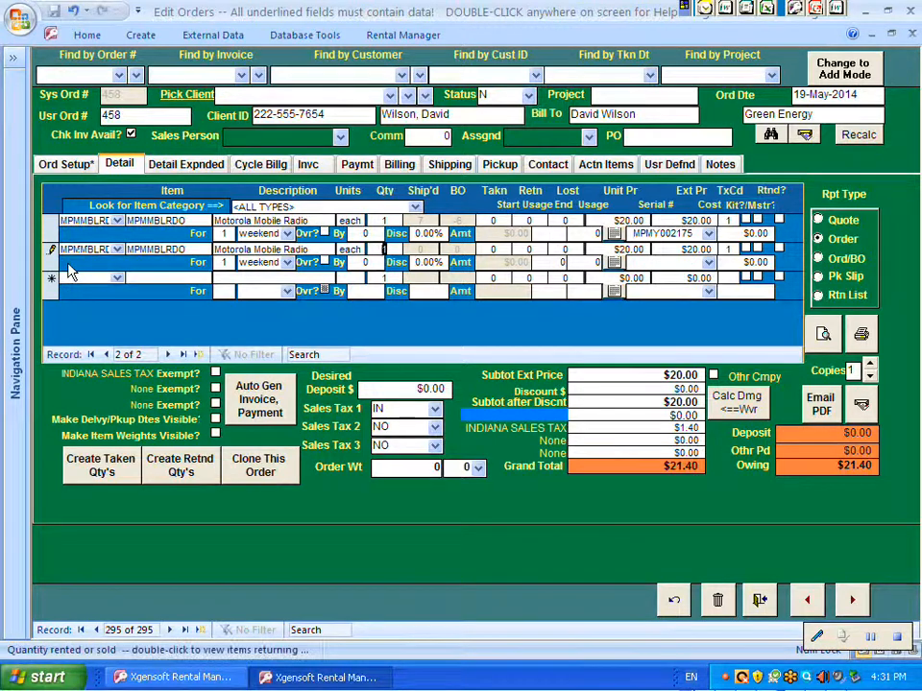
{"action": "key", "text": "Tab"}
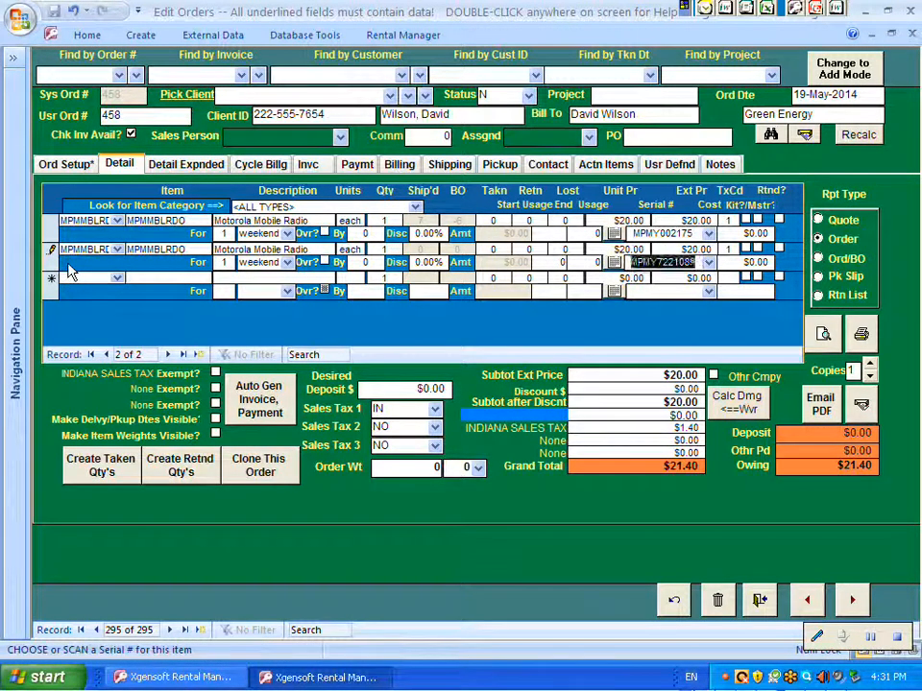
{"action": "type", "text": "MPMY7221089"}
{"action": "key", "text": "Return"}
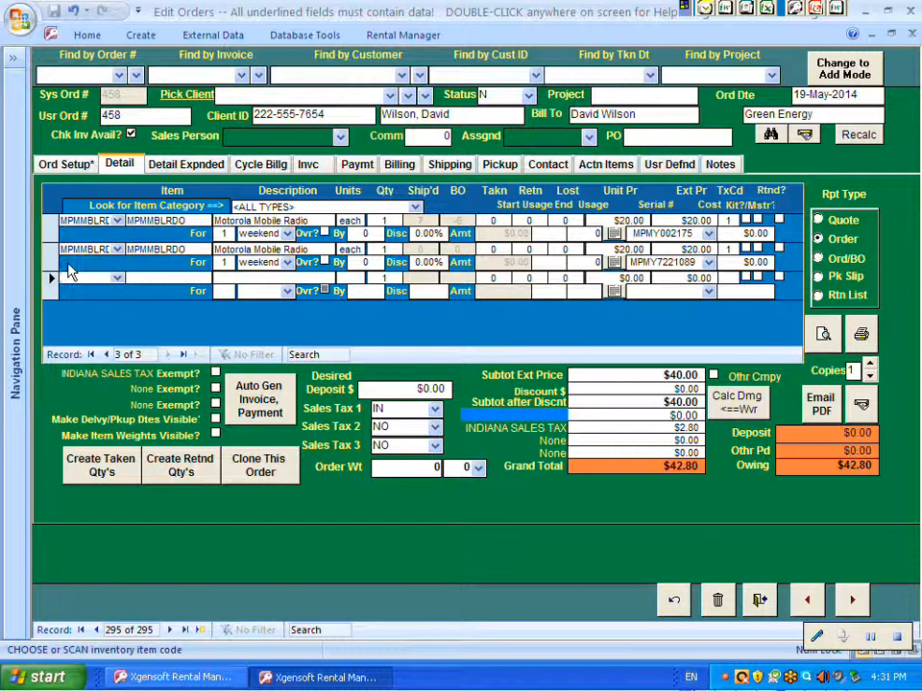
Add a third line for item MPMMBLRDO with quantity 1 and serial number MPMY909081
{"action": "type", "text": "MPMMBLRDO"}
{"action": "key", "text": "Return"}
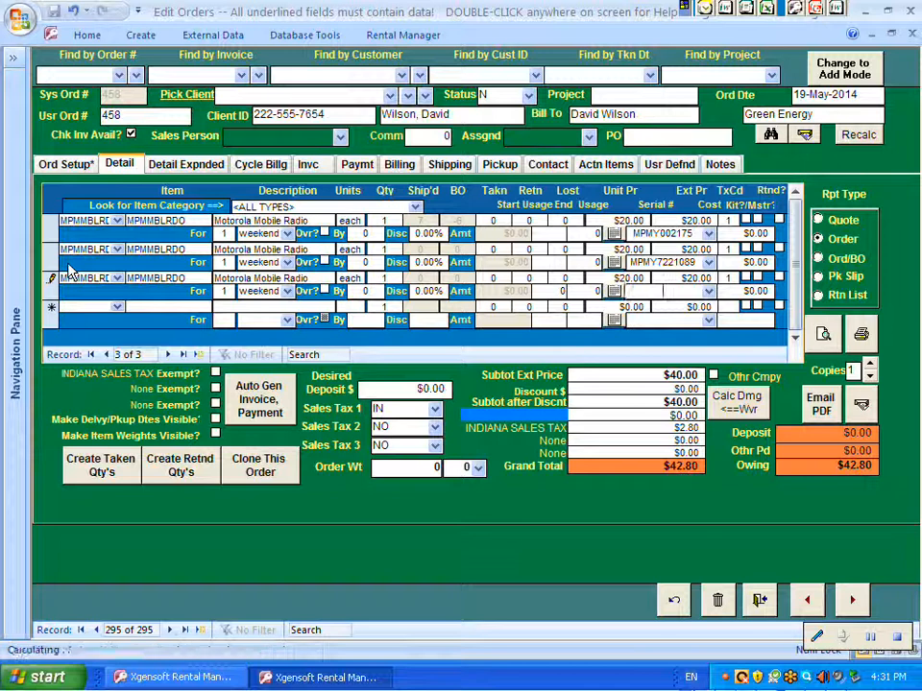
{"action": "type", "text": "MPMY909081"}
{"action": "key", "text": "Return"}
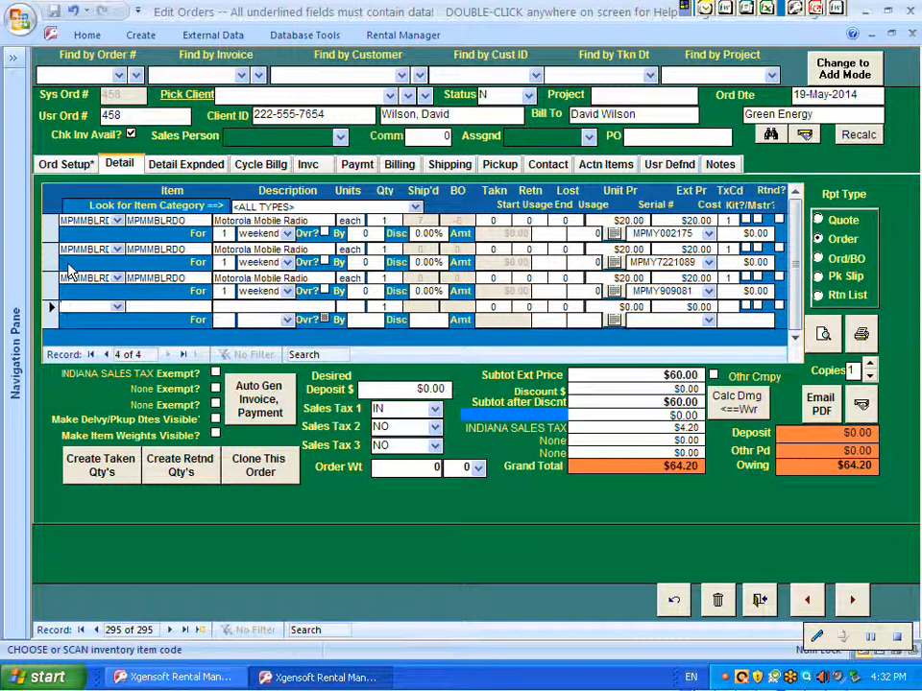
Add three more MPMMBLRDO lines, each with quantity 1, using serial numbers MPMY229087, MPMY769011 and MPMY540099
{"action": "type", "text": "MPMMBLRDO"}
{"action": "key", "text": "Tab"}
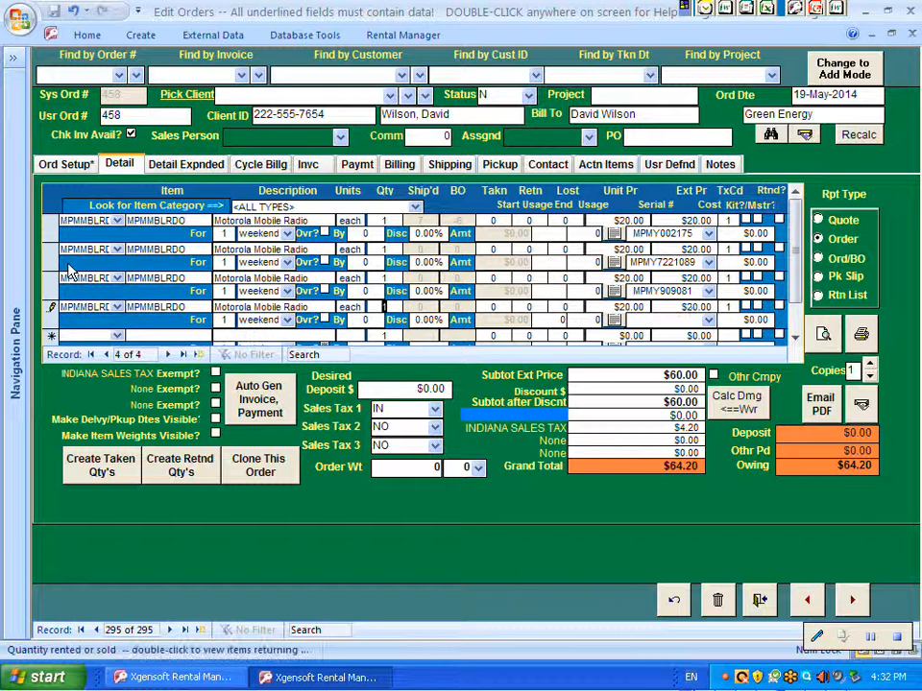
{"action": "key", "text": "Tab"}
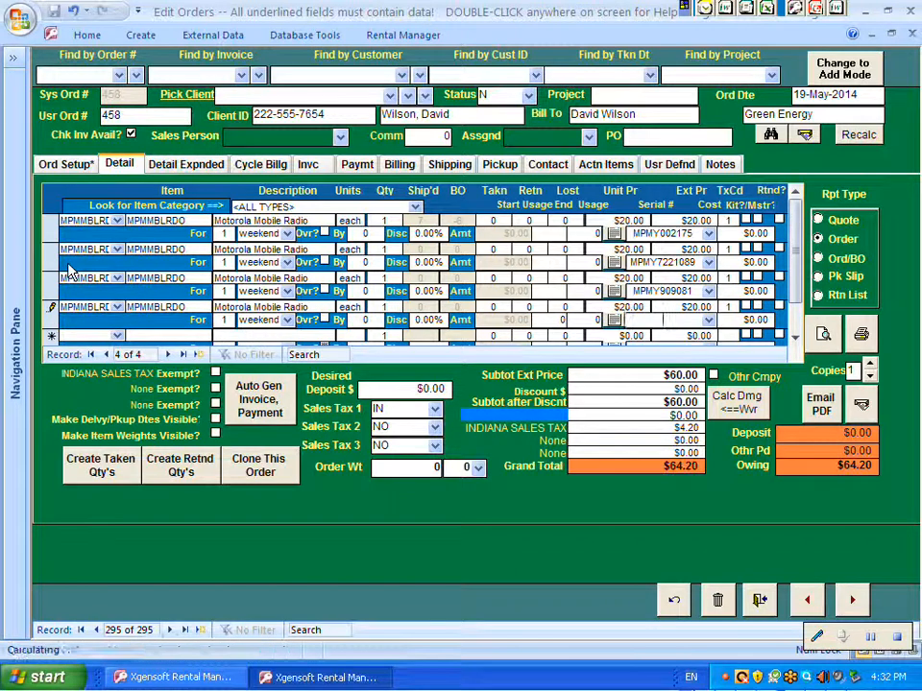
{"action": "key", "text": "Tab"}
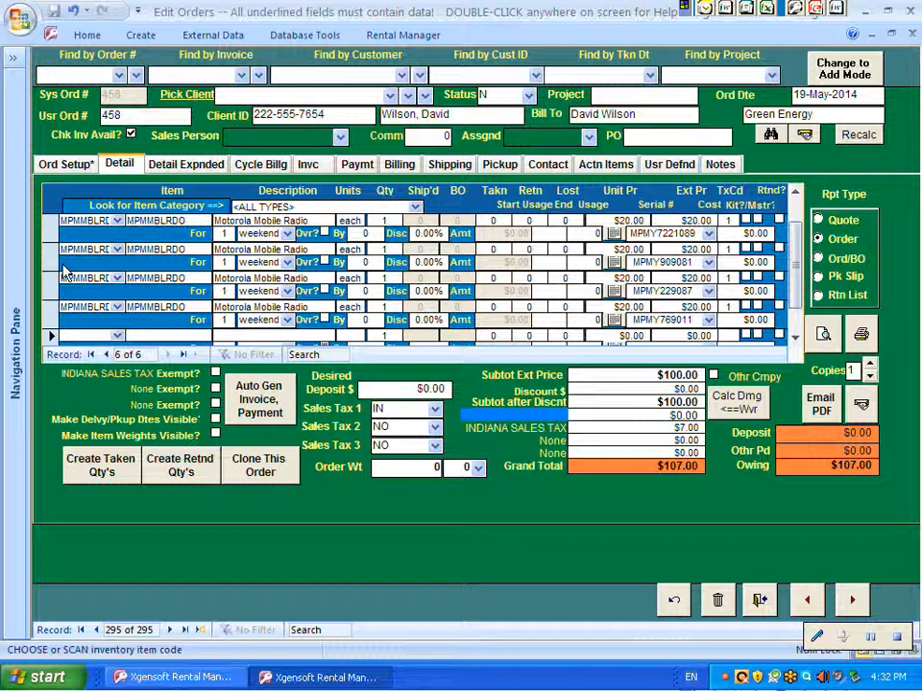
{"action": "type", "text": "84407"}
{"action": "key", "text": "Return"}
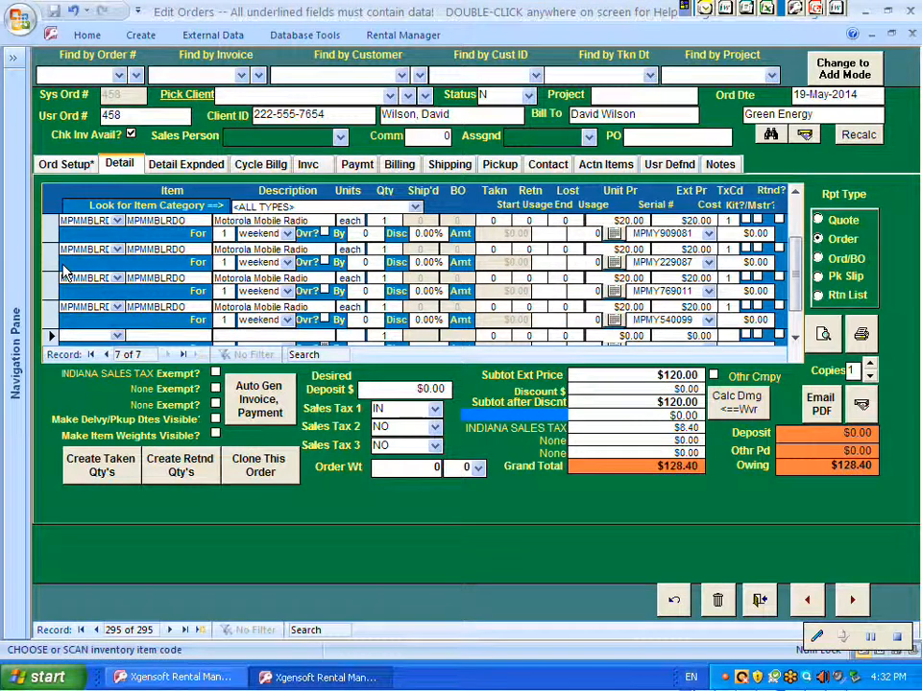
Add a seventh line for item MPMMBLRDO with quantity 1 and serial number MPMY854410
{"action": "type", "text": "MPMMBLRDO"}
{"action": "key", "text": "Return"}
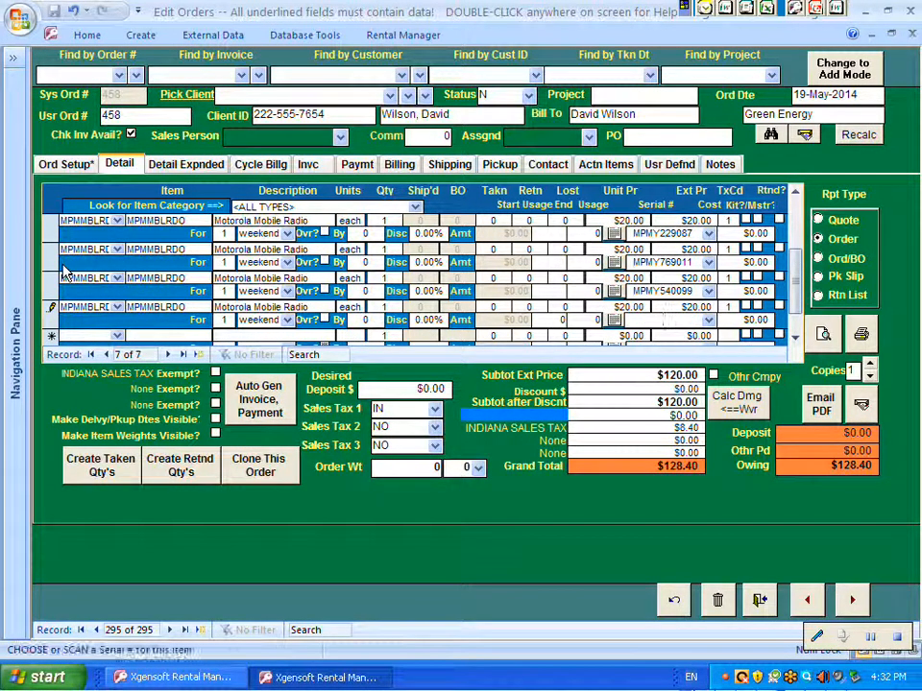
{"action": "type", "text": "MPMY854410"}
{"action": "key", "text": "Return"}
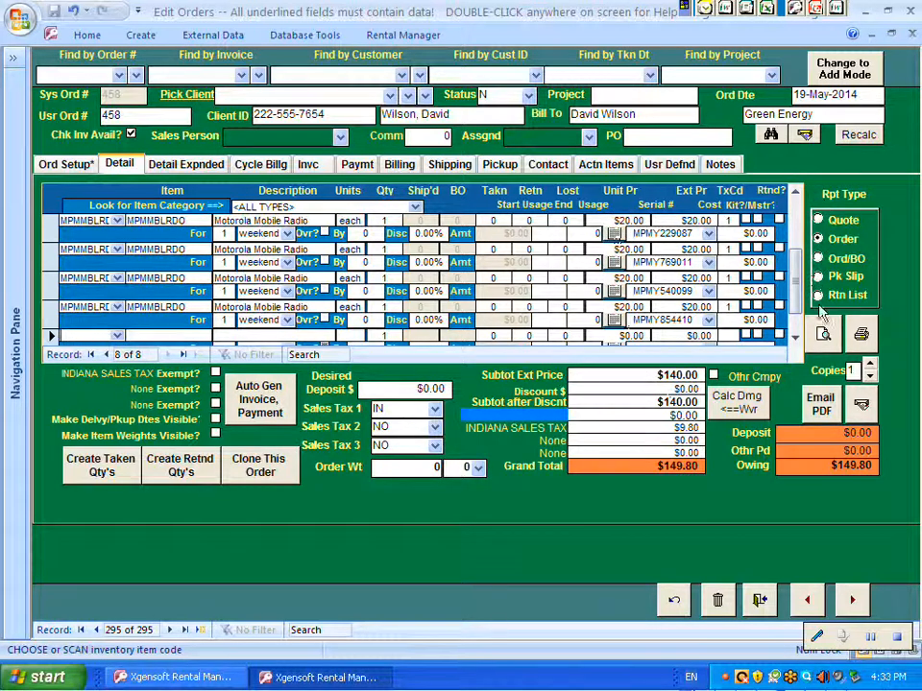
Preview the order's rental contract, check the serial numbers listed under the radio lines, and close the preview
{"action": "left_click", "coordinate": [823, 335]}
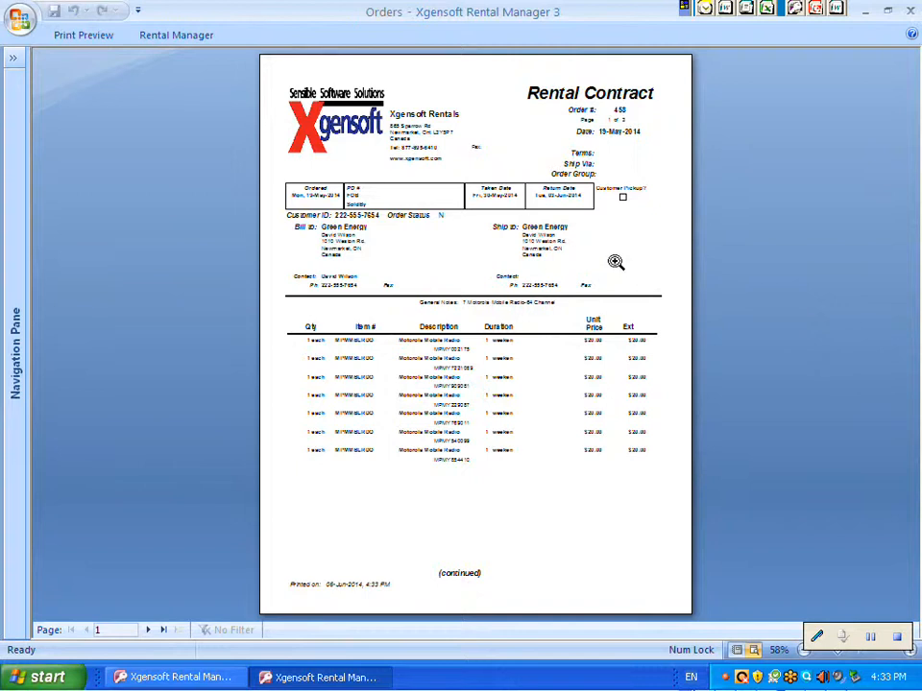
{"action": "left_click", "coordinate": [616, 261]}
{"action": "scroll", "coordinate": [915, 324], "scroll_direction": "down", "scroll_amount": 3}
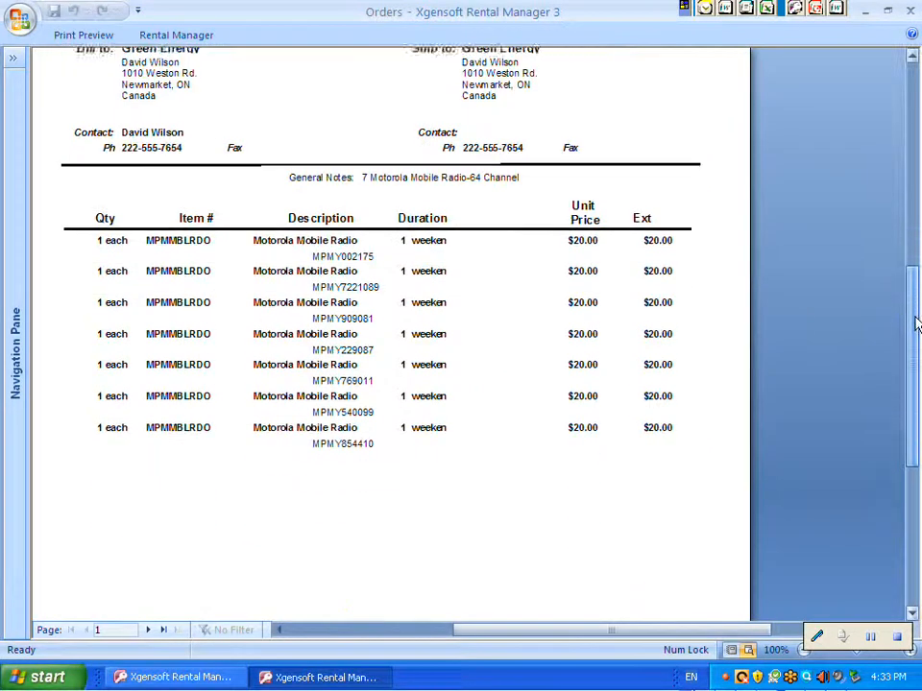
{"action": "scroll", "coordinate": [915, 327], "scroll_direction": "down", "scroll_amount": 1}
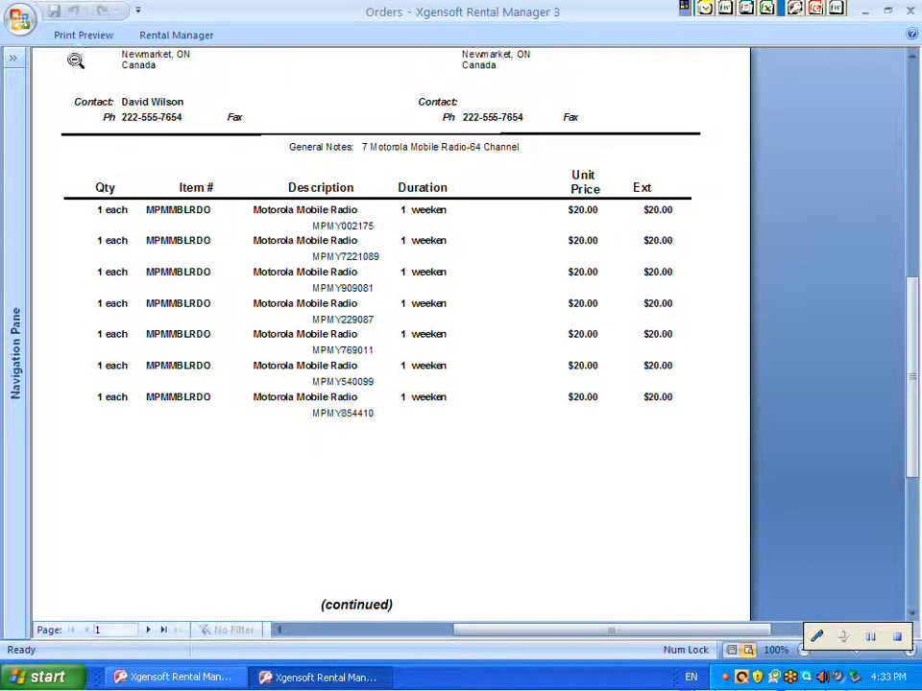
{"action": "left_click", "coordinate": [88, 35]}
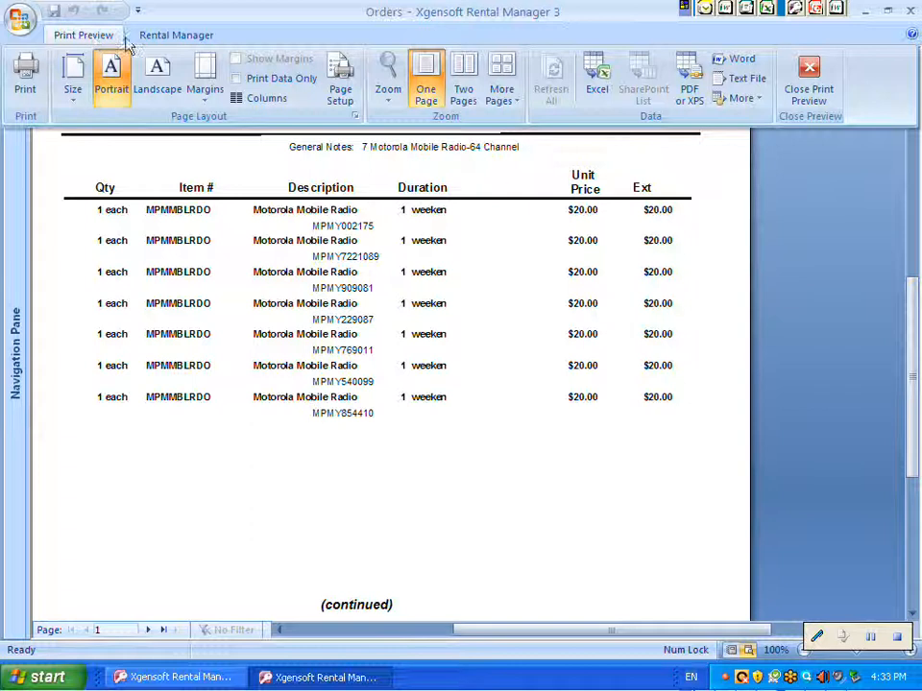
{"action": "left_click", "coordinate": [810, 79]}
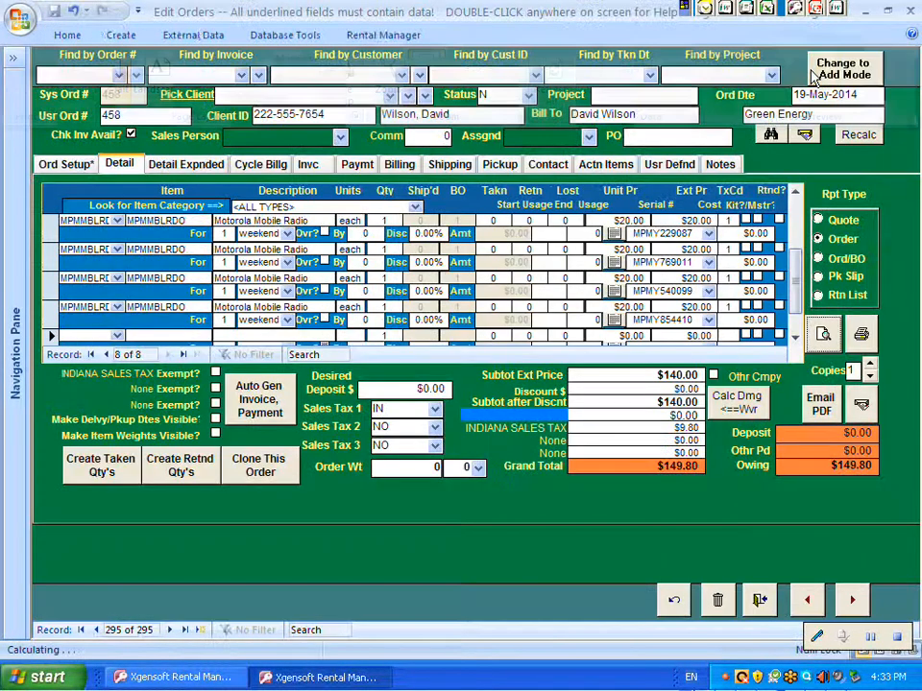